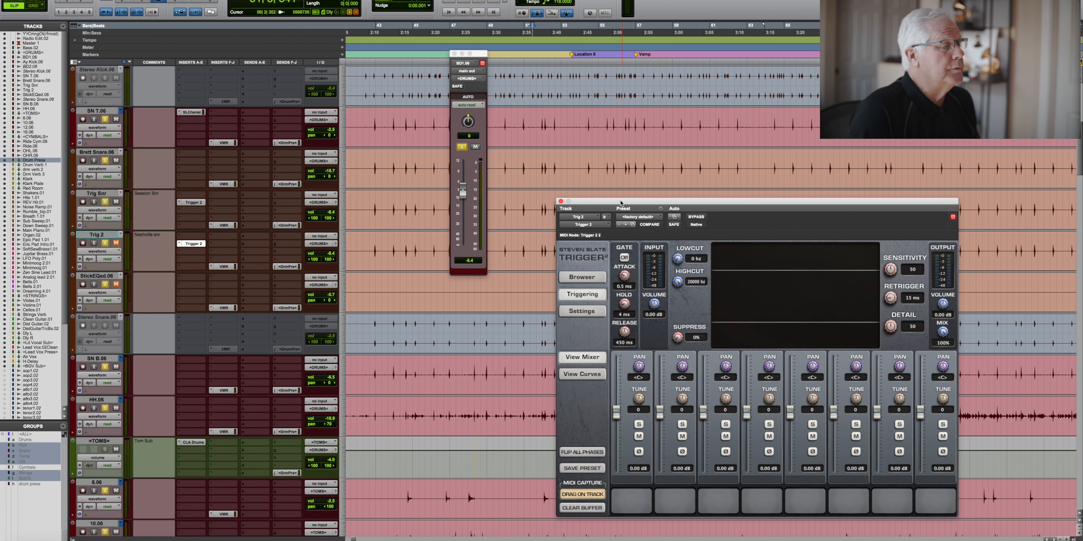
- Open the sample browser in the Trig 2 track's Trigger 2 plug-in and expand the Yosh Drum Warehouse folder
drag(620, 203, 608, 176)
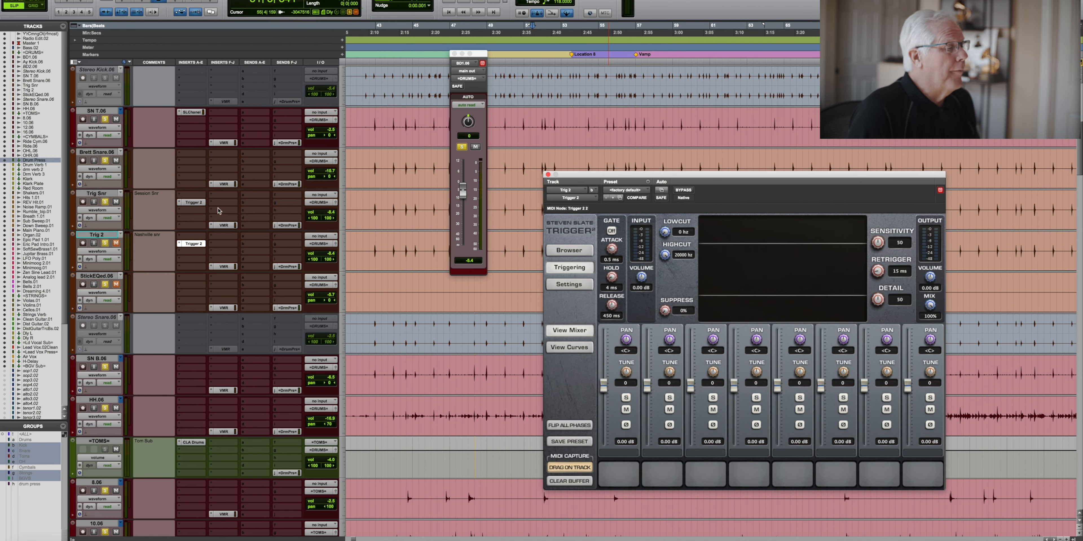
drag(588, 177, 513, 87)
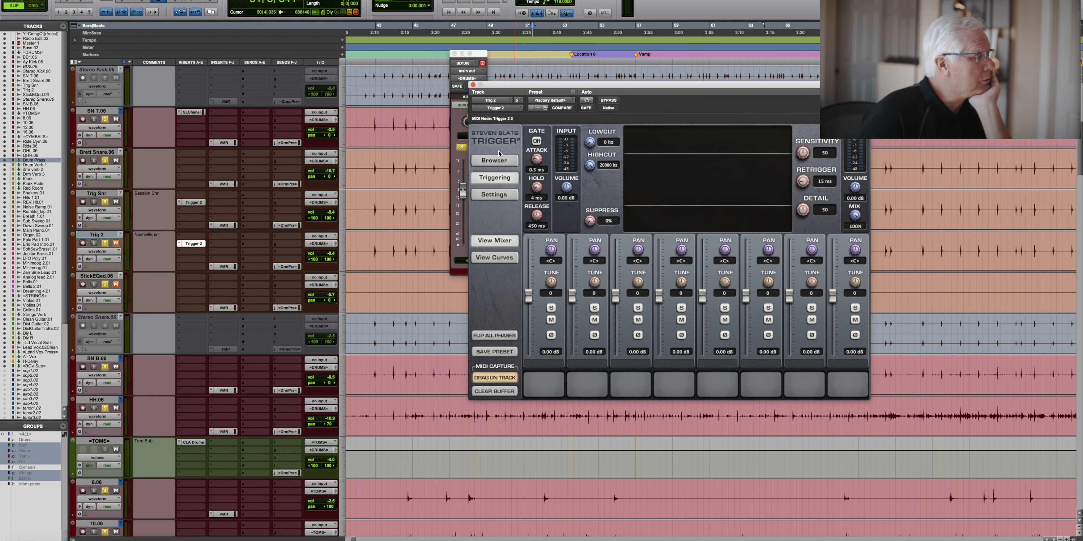
click(483, 161)
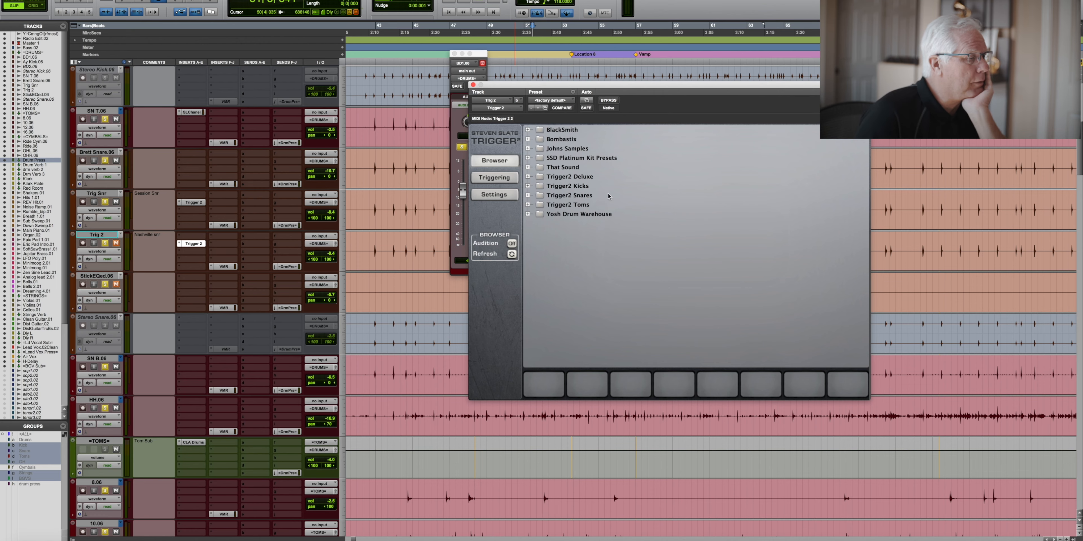
click(542, 217)
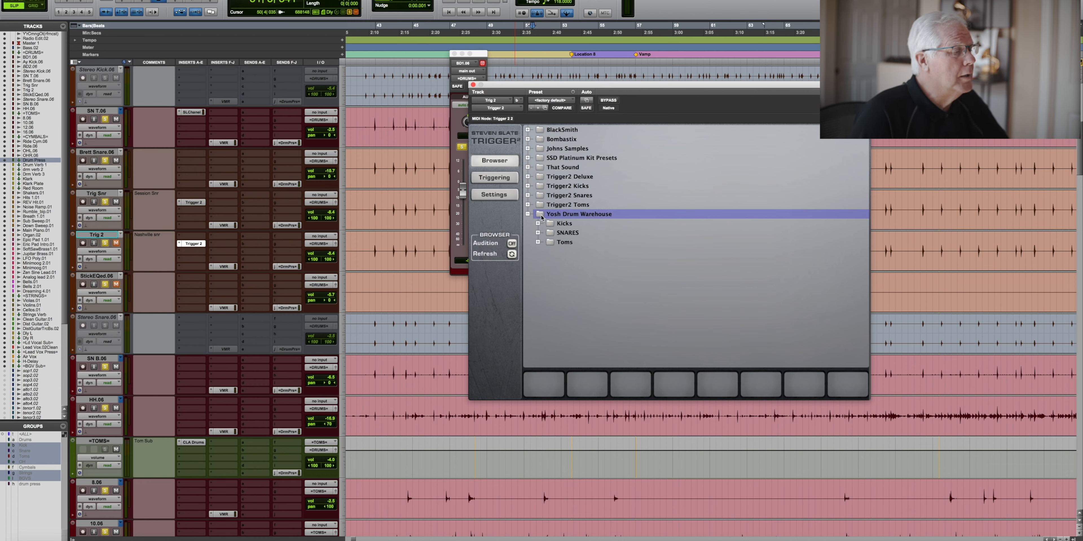
- Select a passage on the Trig Snr track just after the Vamp marker and play it back
drag(586, 86, 876, 245)
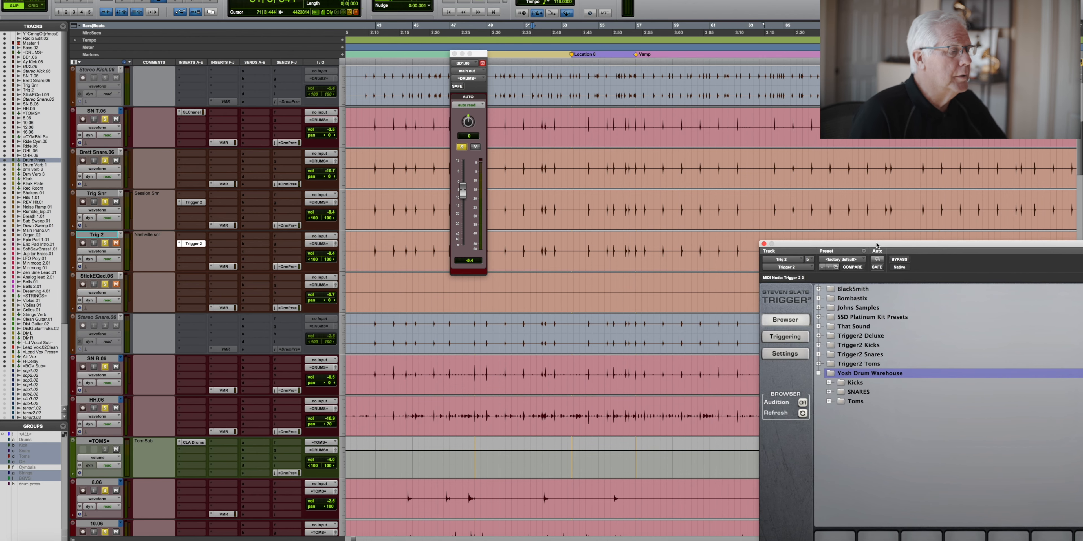
drag(653, 202, 759, 206)
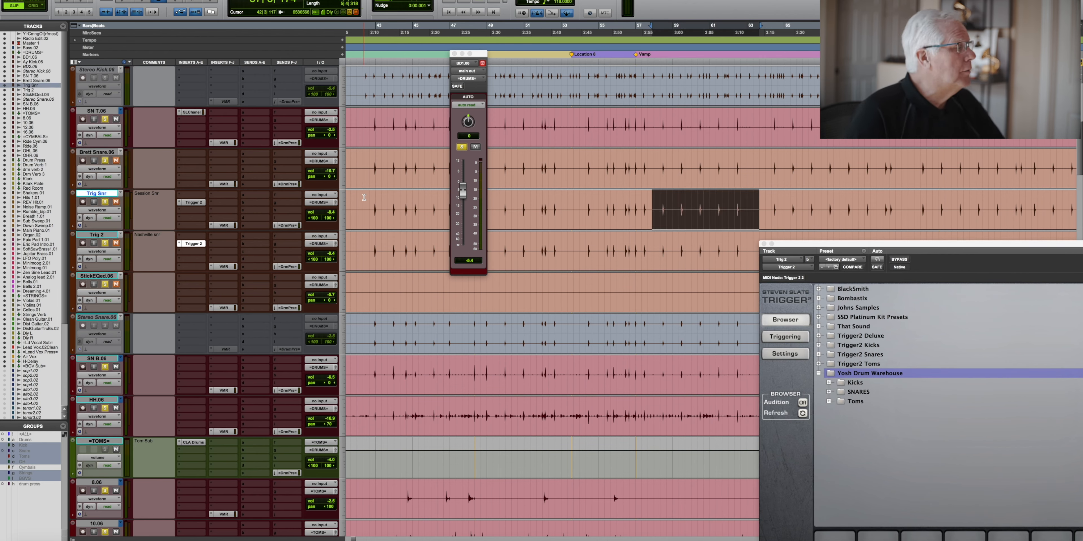
drag(826, 240, 880, 251)
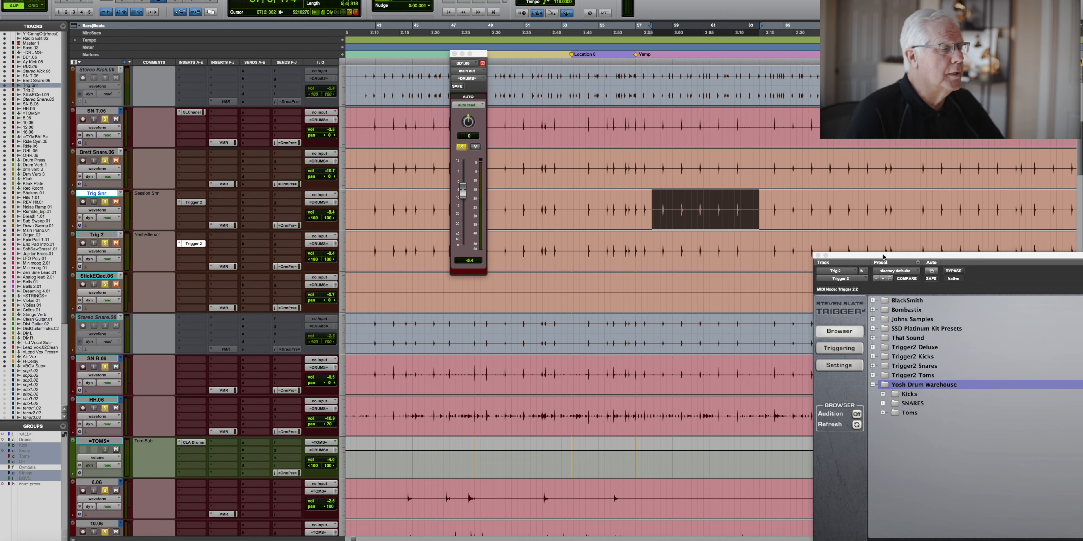
key(space)
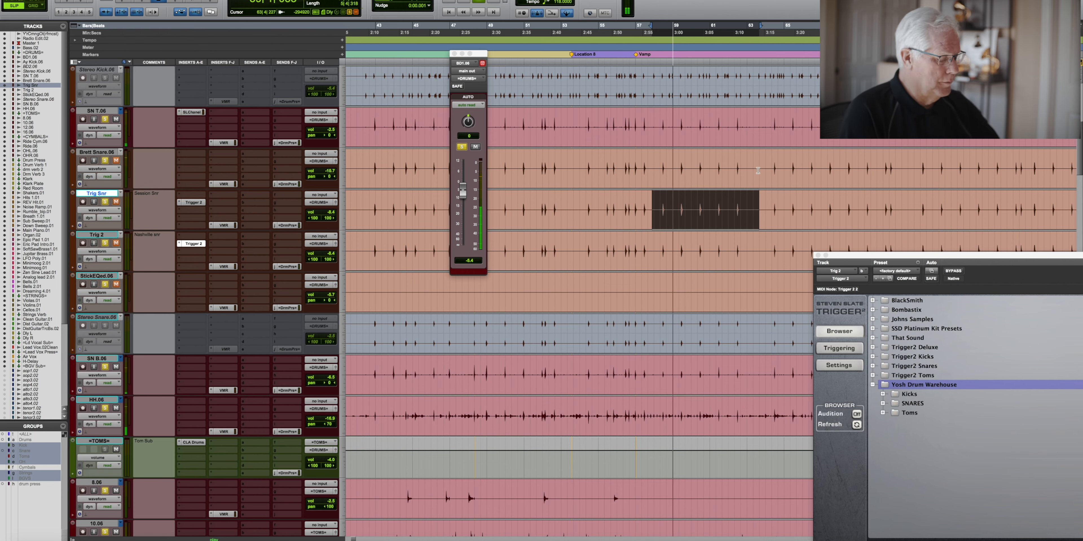
key(t)
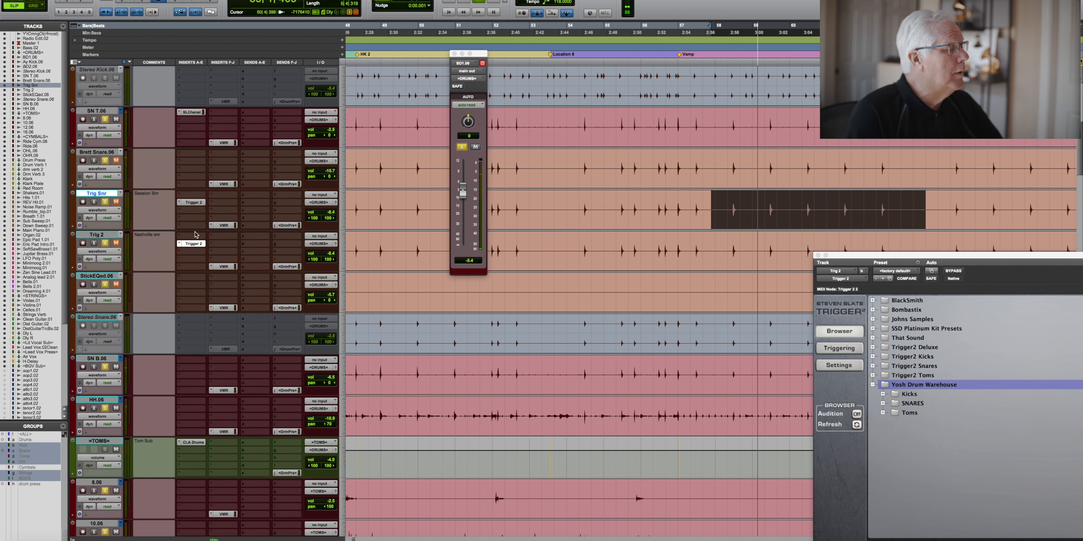
- Open the Trig Snr track's Trigger 2 sample browser and expand the Session Snare folder under Yosh Drum Warehouse SNARES
drag(849, 258, 622, 180)
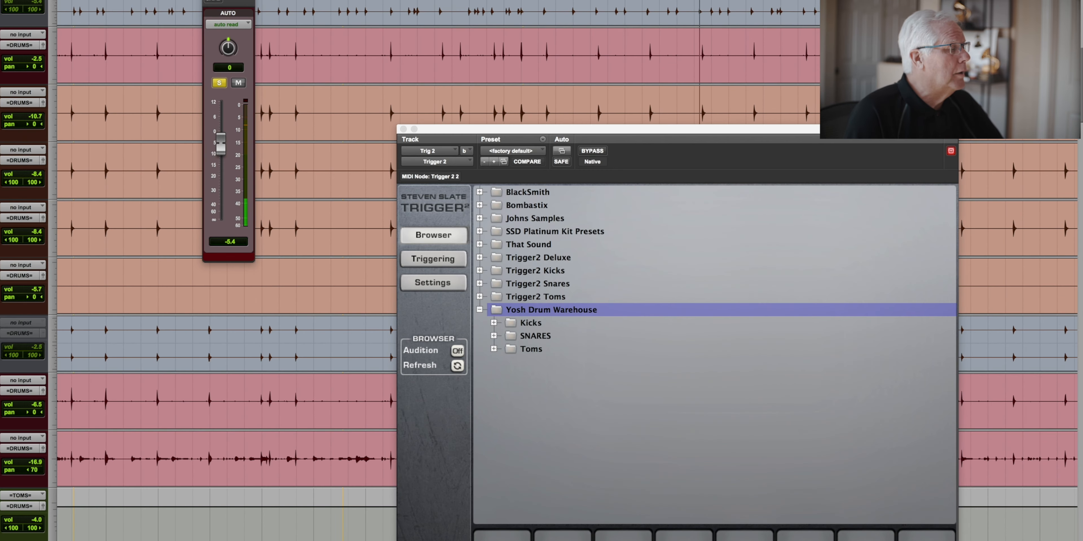
click(2, 114)
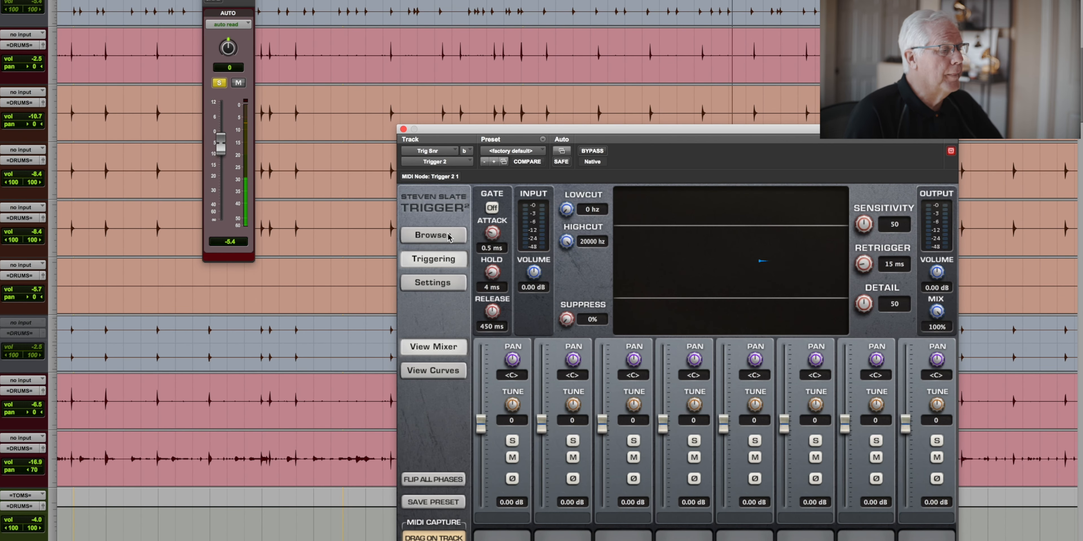
click(433, 235)
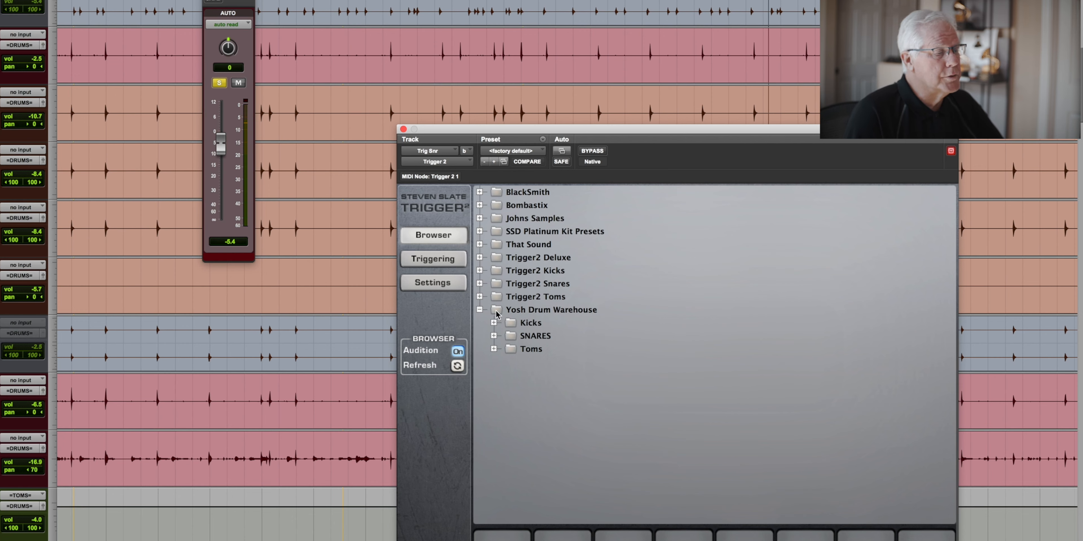
click(510, 340)
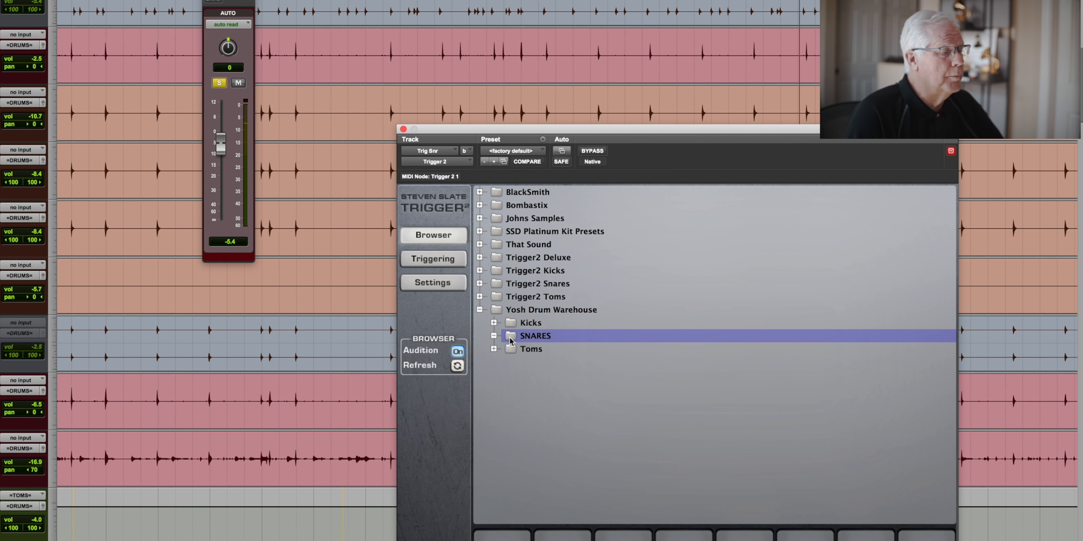
double_click(510, 340)
drag(547, 132, 465, 13)
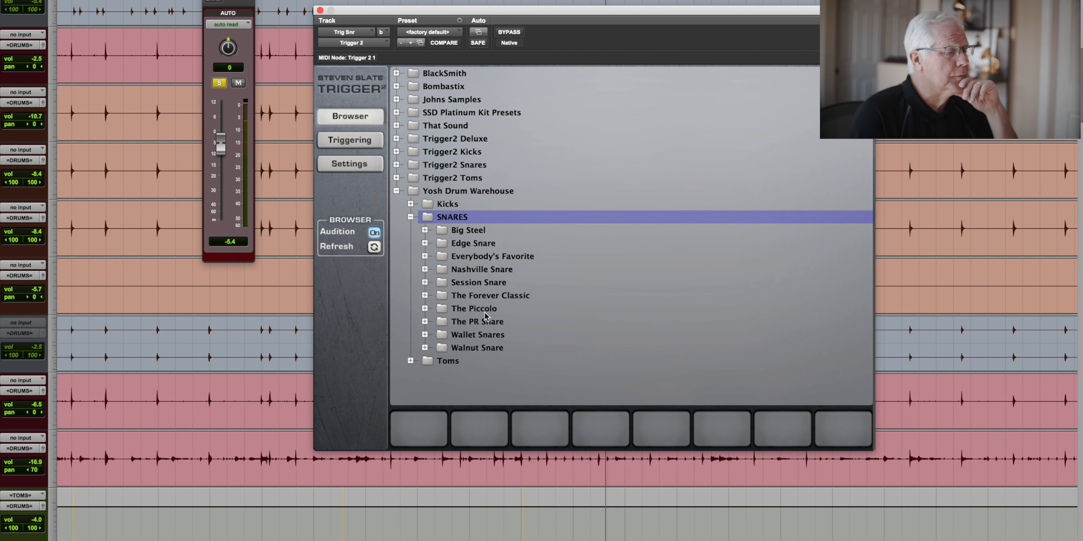
double_click(442, 283)
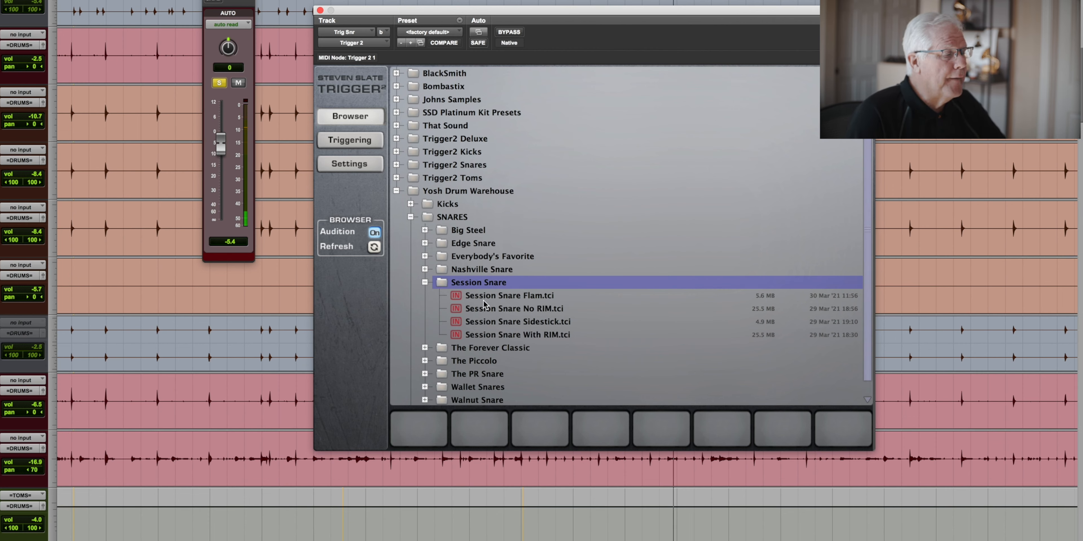
- Load Session Snare With RIM.tci into the first and second sample slots of the Trig Snr Trigger 2
click(458, 336)
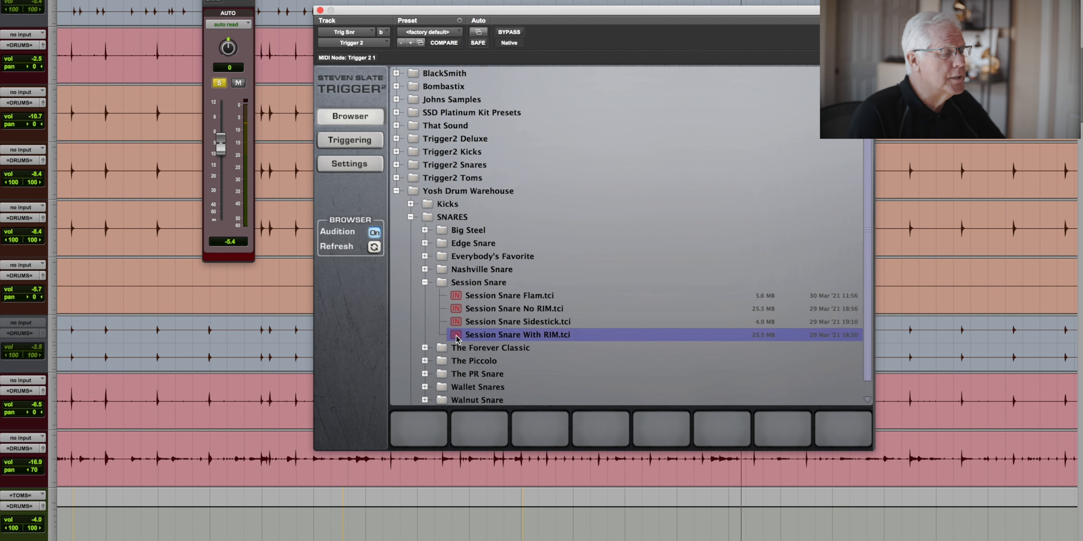
drag(458, 337, 413, 418)
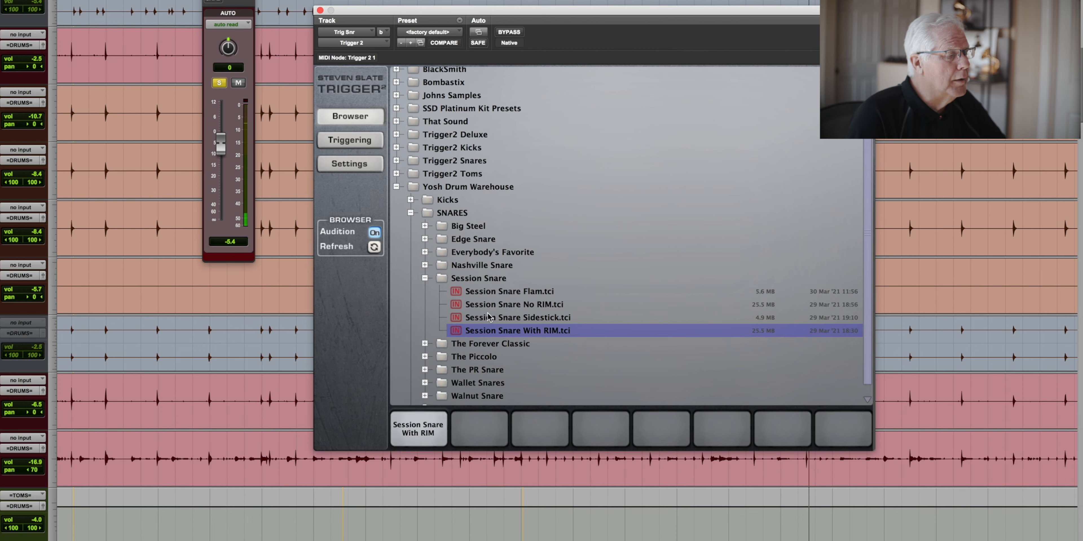
click(454, 329)
drag(455, 331, 464, 441)
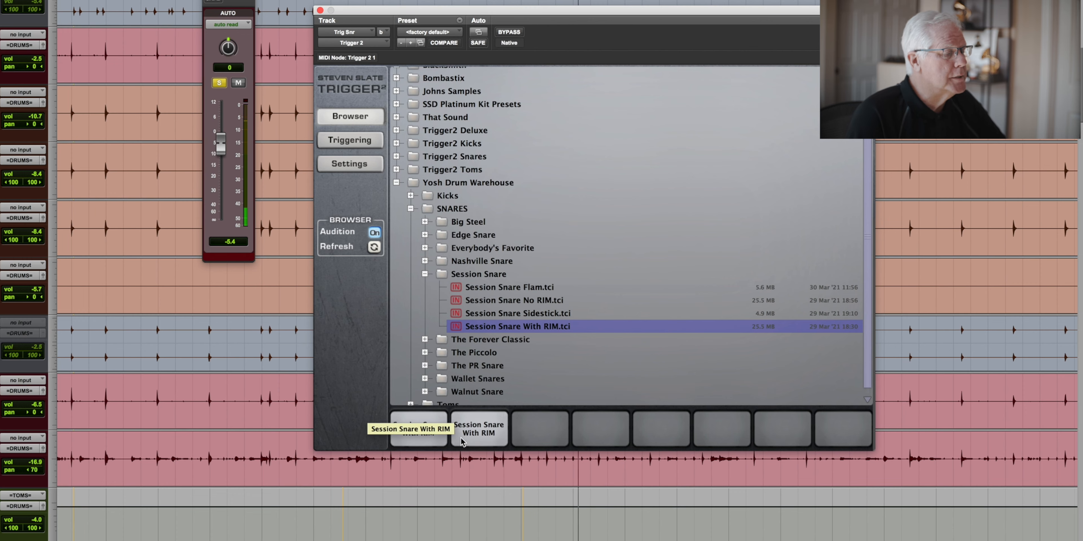
- Set the second sample slot to Snare Room Only and the first slot to Snare With OH
click(352, 144)
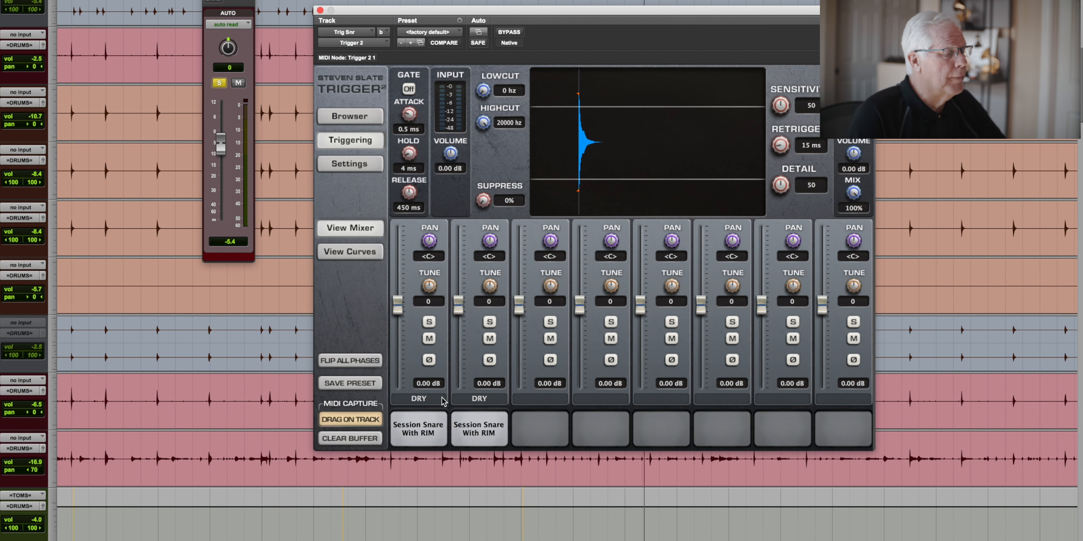
click(481, 399)
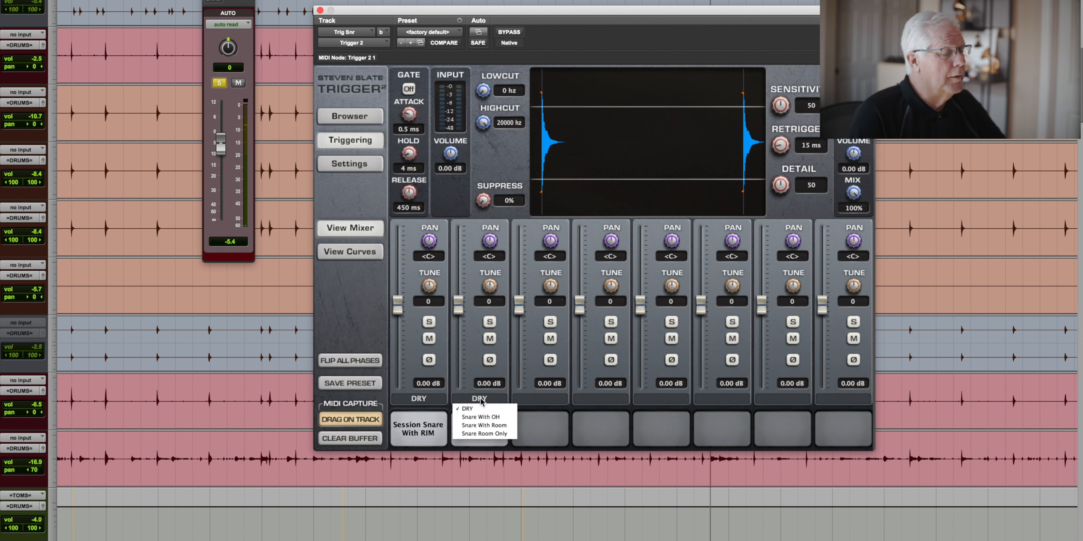
click(488, 434)
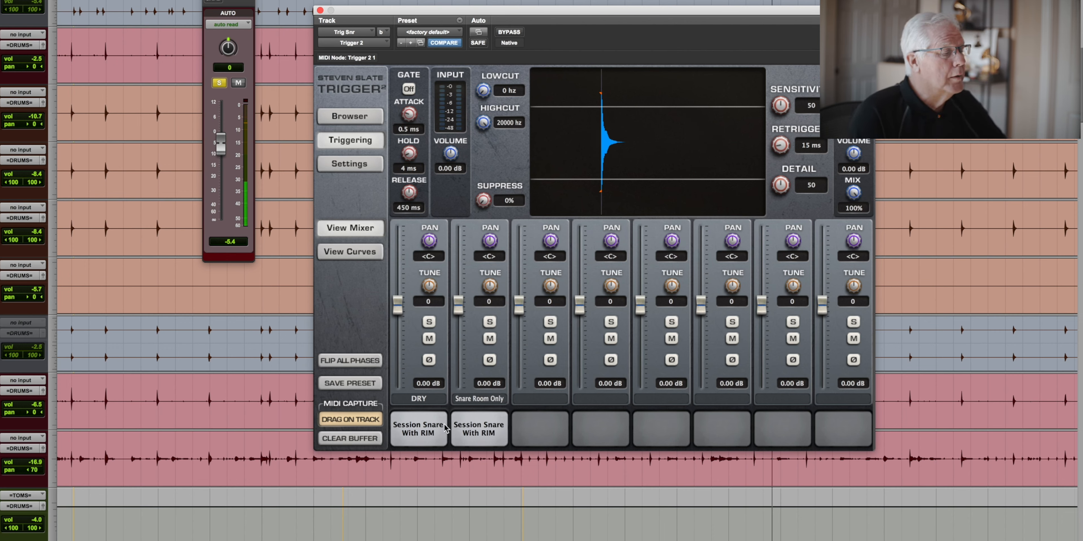
click(418, 399)
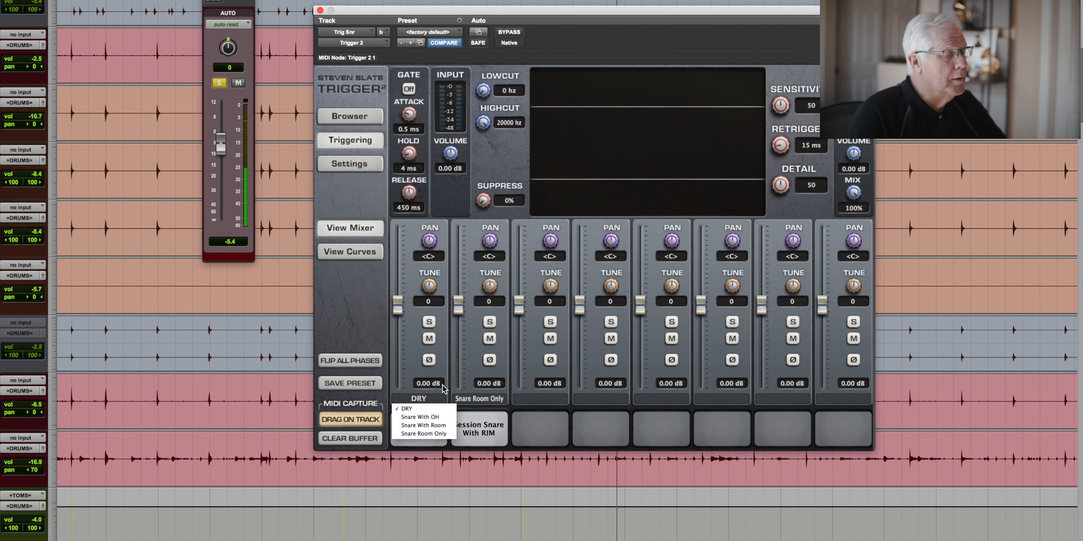
click(448, 365)
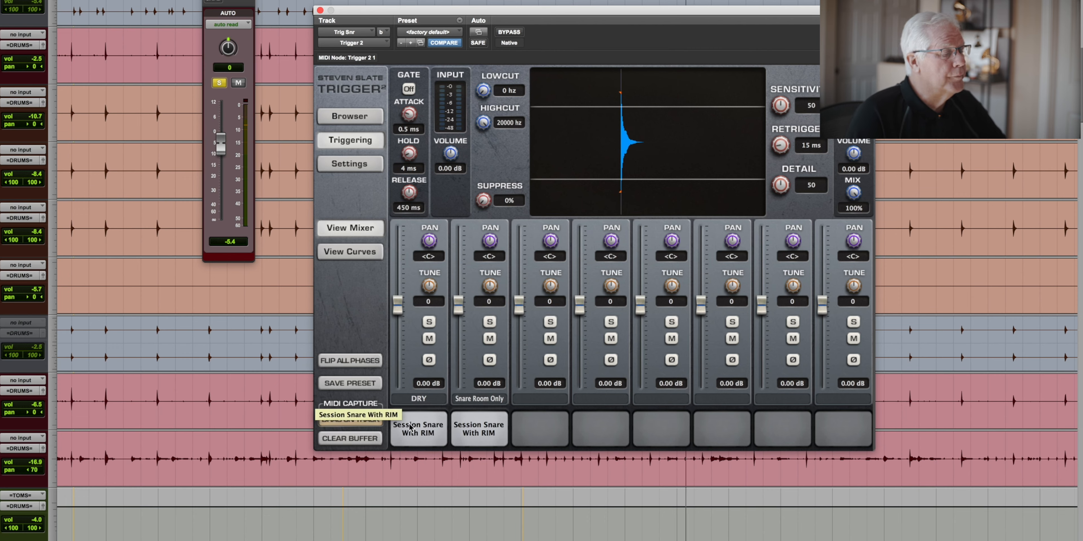
click(422, 399)
click(425, 419)
- Balance the Snare Room Only slot against the first slot by setting its volume to -2.28 dB
drag(460, 309, 460, 325)
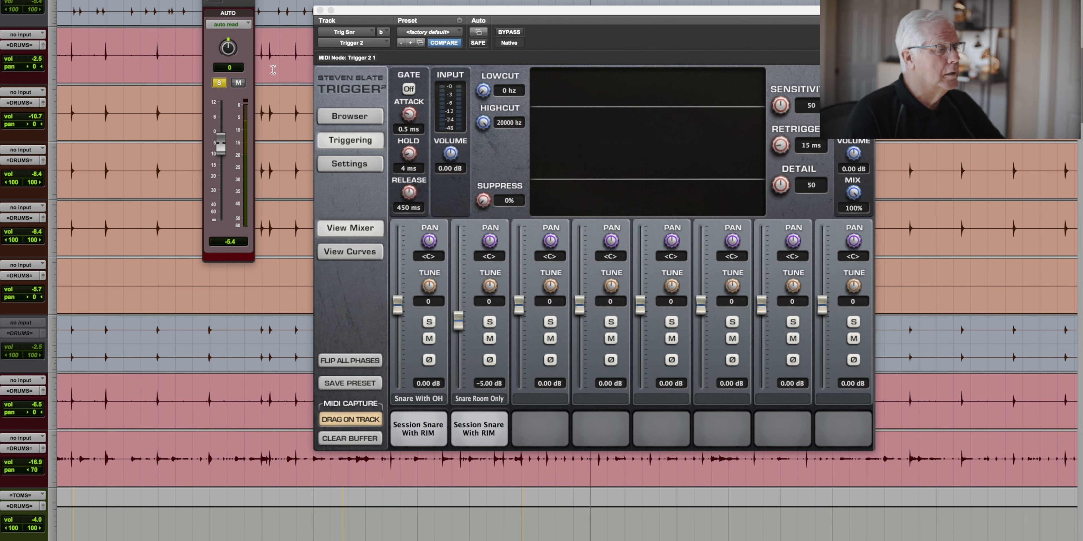
drag(379, 12, 421, 20)
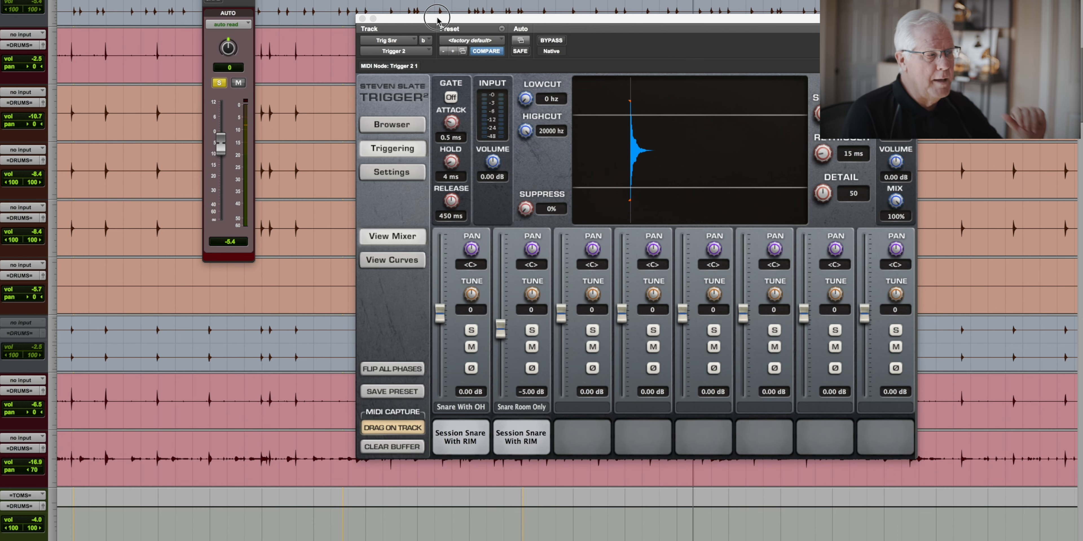
drag(439, 20, 112, 19)
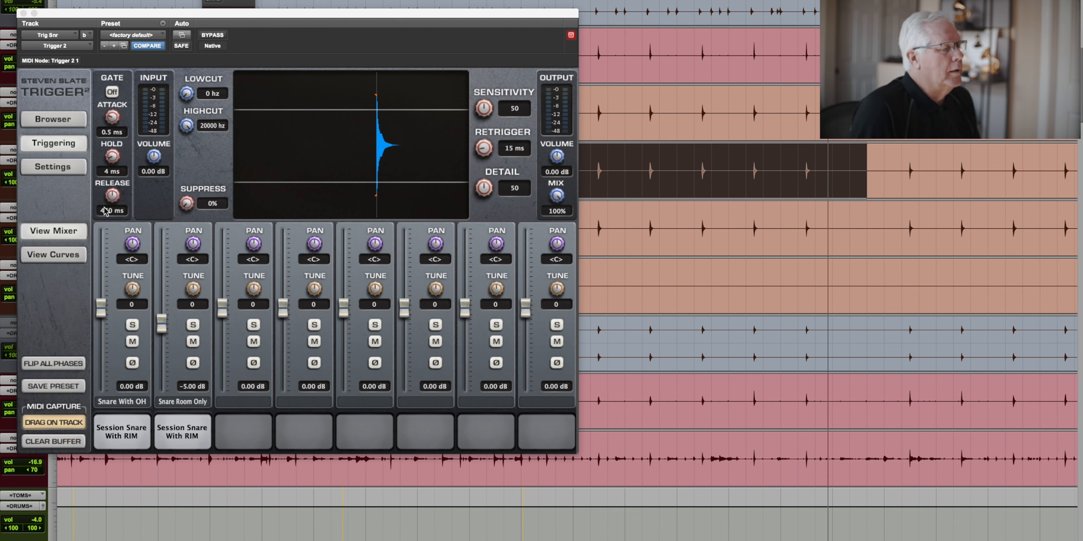
drag(162, 328, 161, 290)
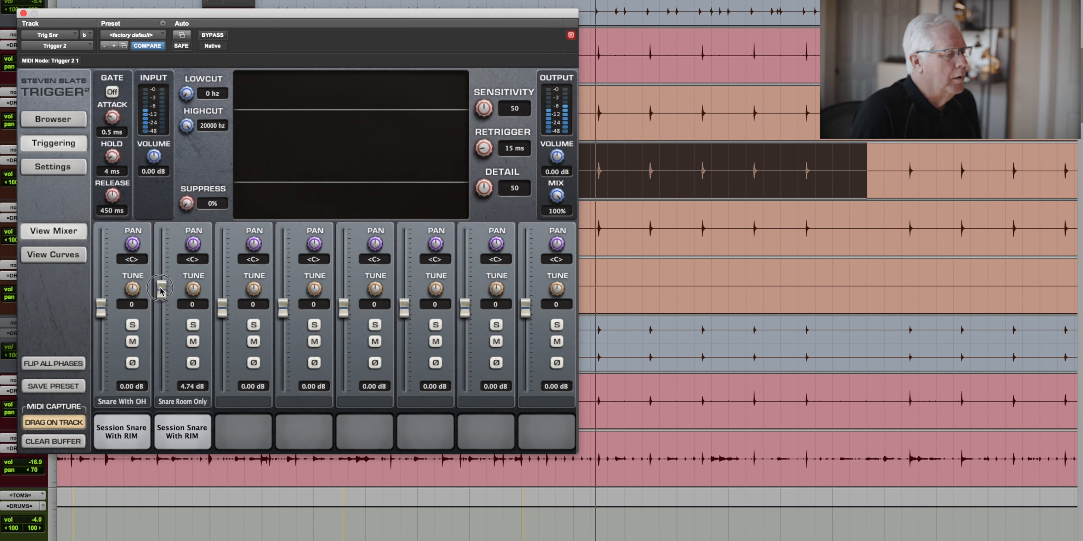
drag(161, 290, 161, 318)
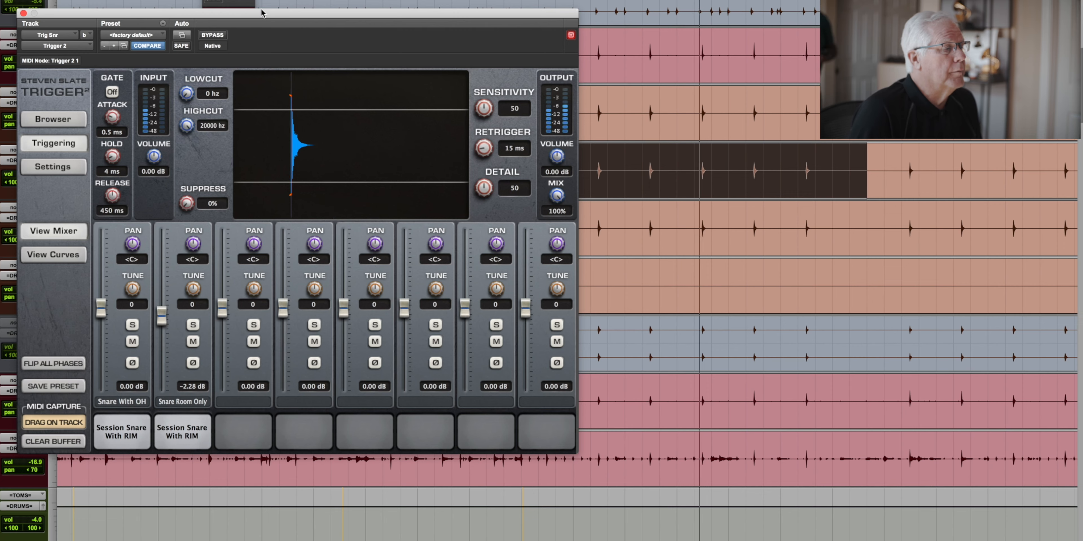
- Open the Trig 2 track's Trigger 2 sample browser and expand the Nashville Snare folder under Yosh Drum Warehouse SNARES
drag(257, 14, 296, 0)
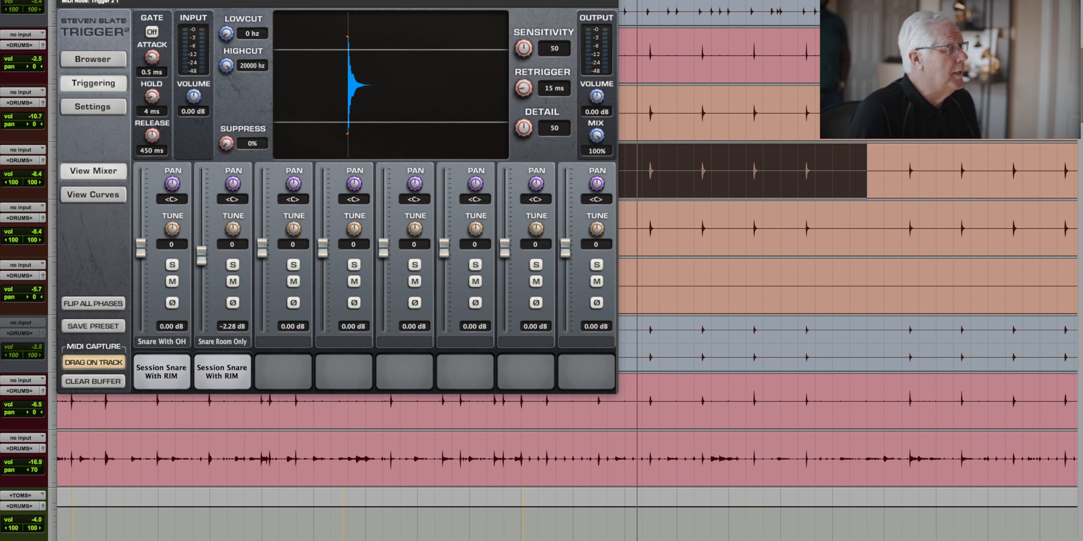
click(89, 60)
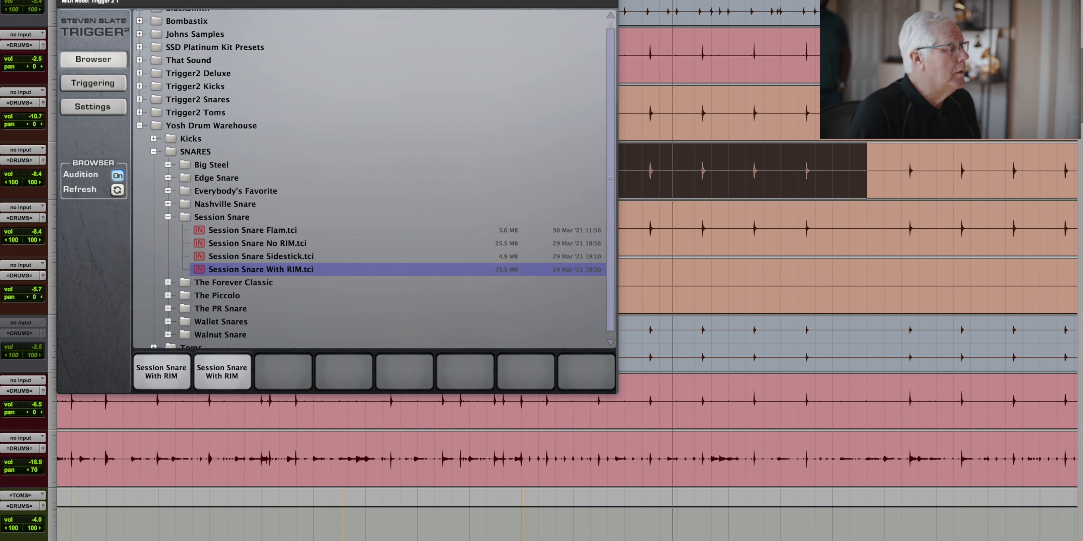
click(139, 134)
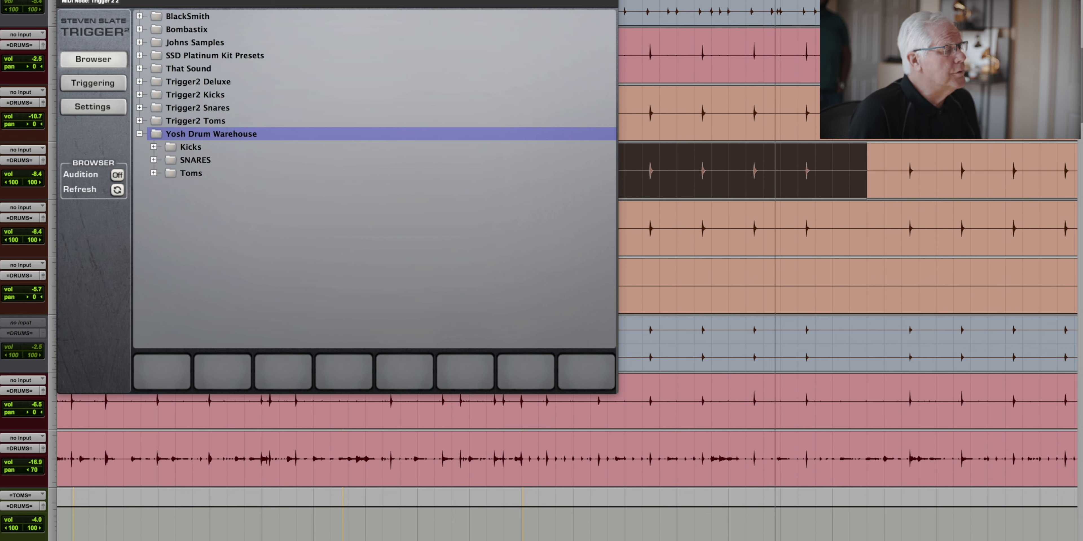
key(space)
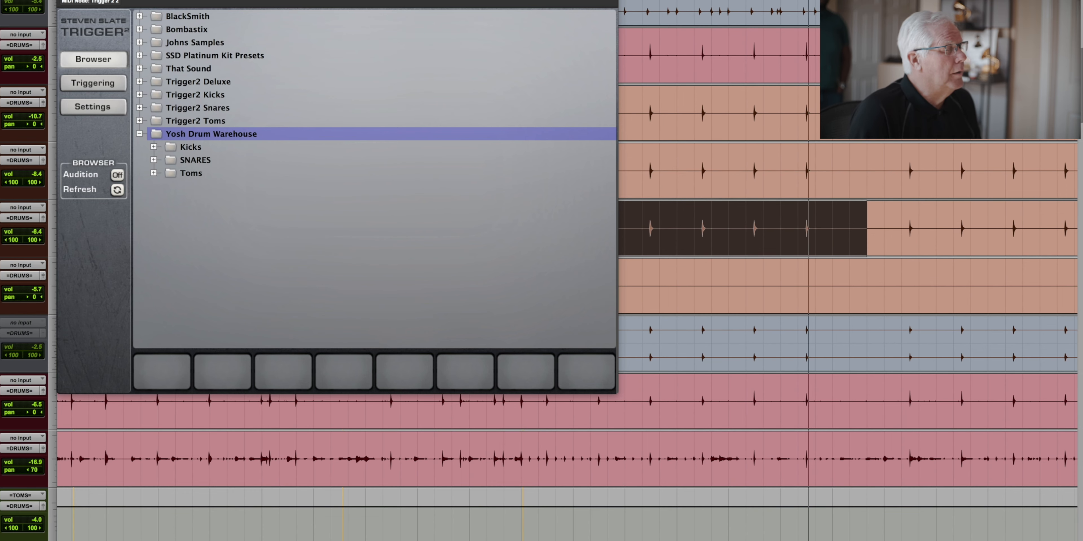
double_click(172, 160)
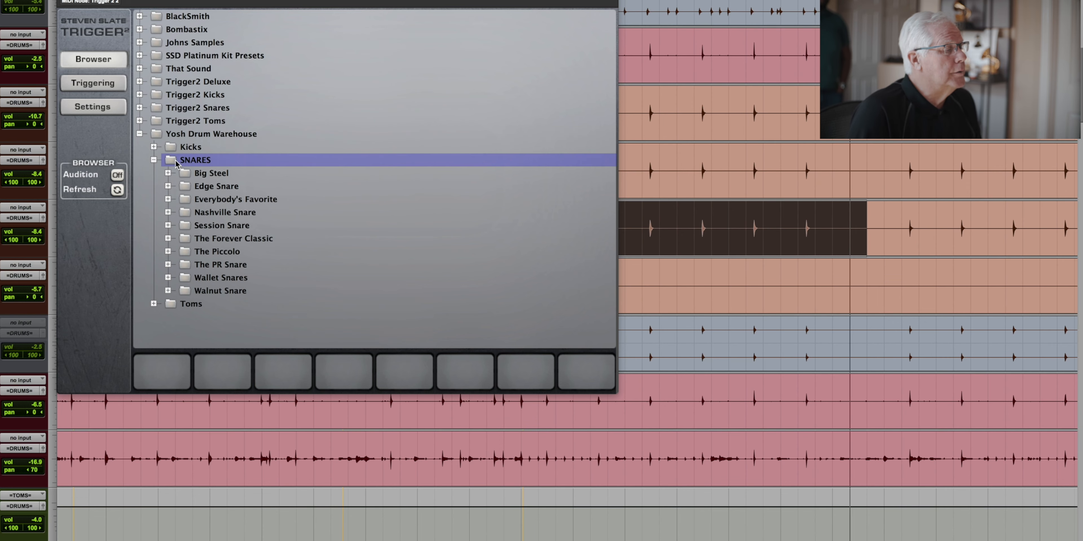
double_click(200, 213)
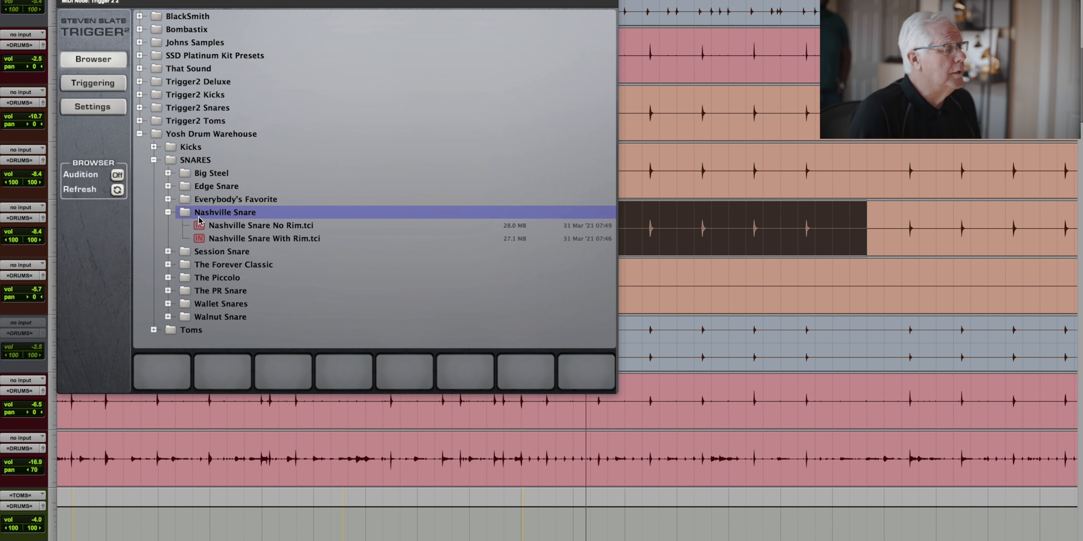
- Load Nashville Snare With Rim.tci into the first and second sample slots of the Trig 2 Trigger 2
click(199, 240)
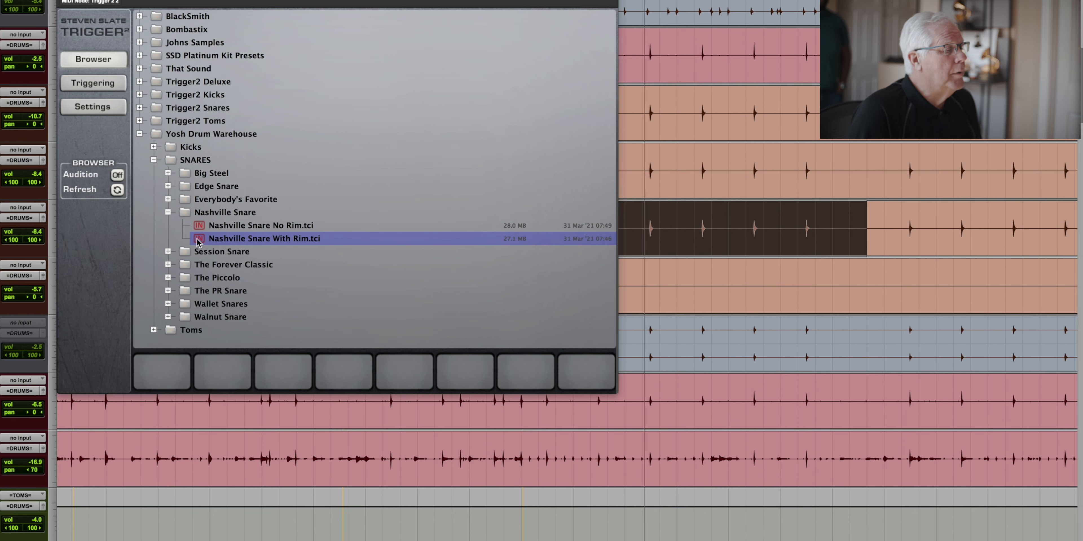
drag(199, 241, 162, 370)
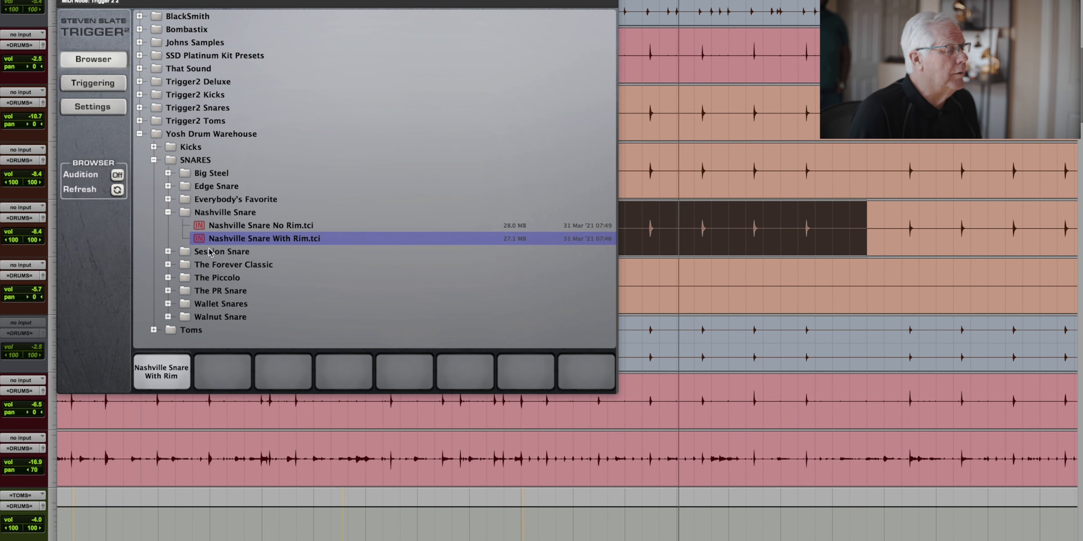
drag(210, 238, 213, 370)
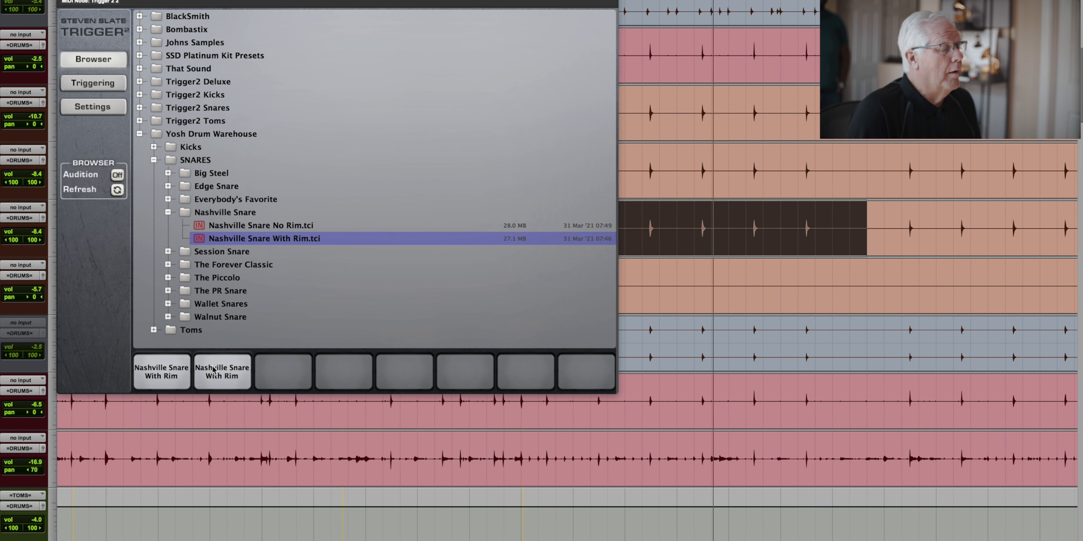
- Set the first Nashville slot to With OH and the second to With Room, and lower the second slot's volume to -2.00 dB
click(88, 84)
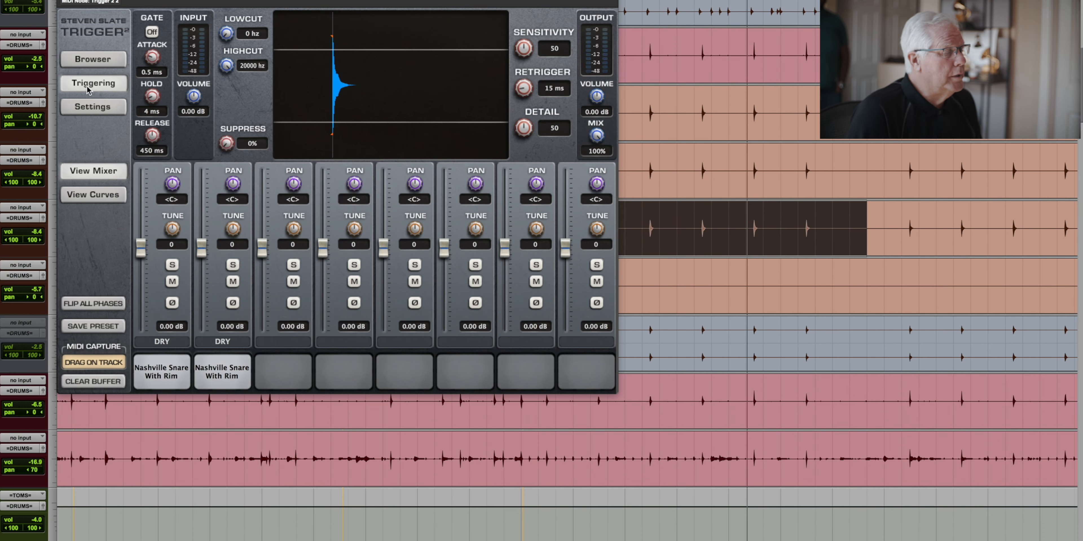
click(161, 341)
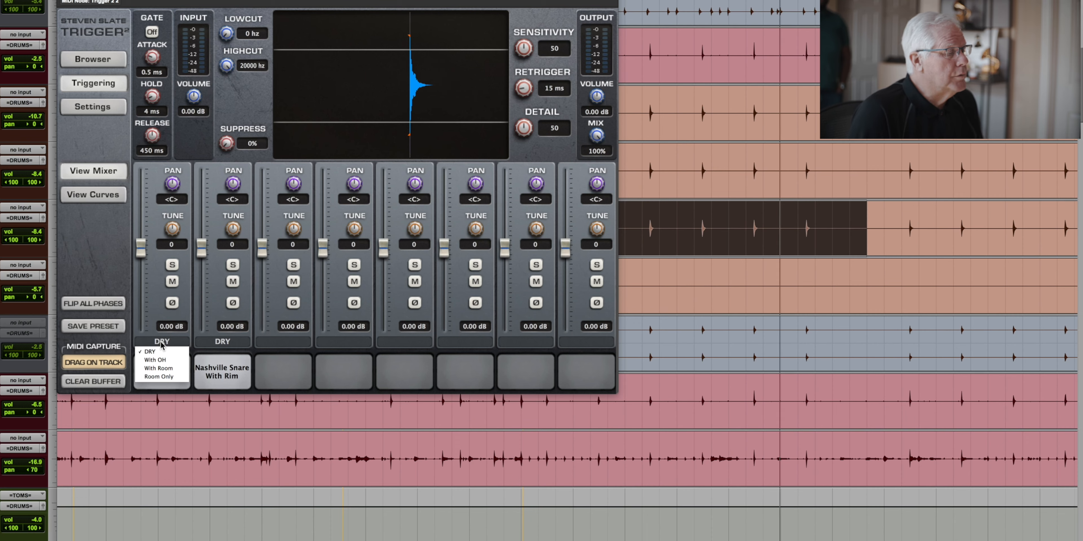
click(155, 359)
click(222, 342)
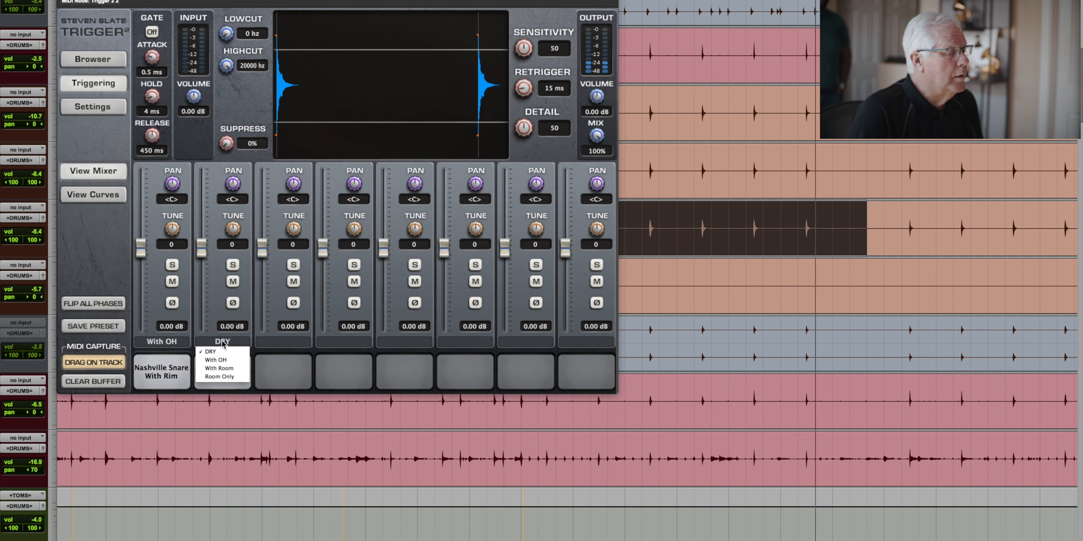
click(219, 368)
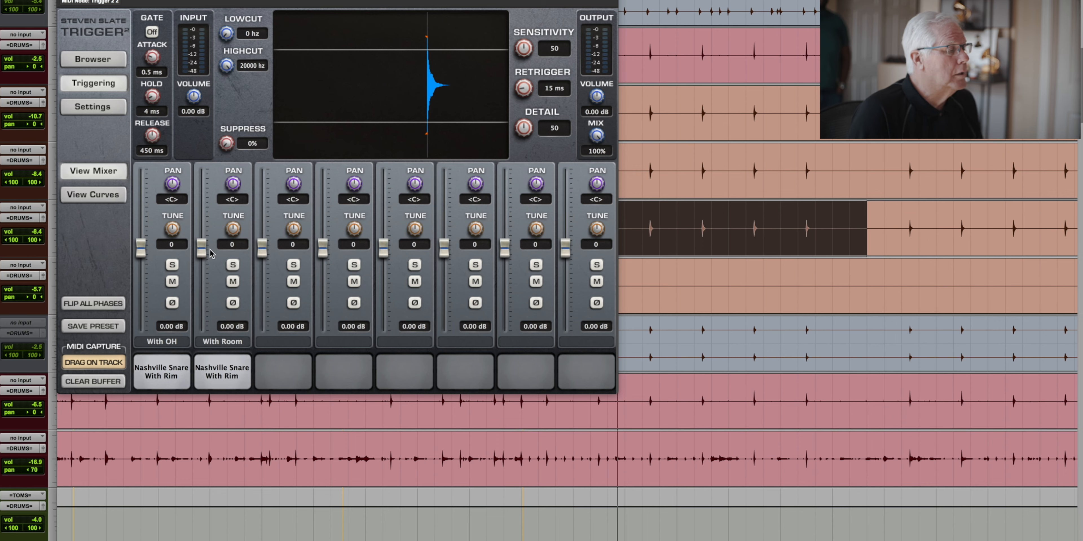
drag(203, 255, 203, 263)
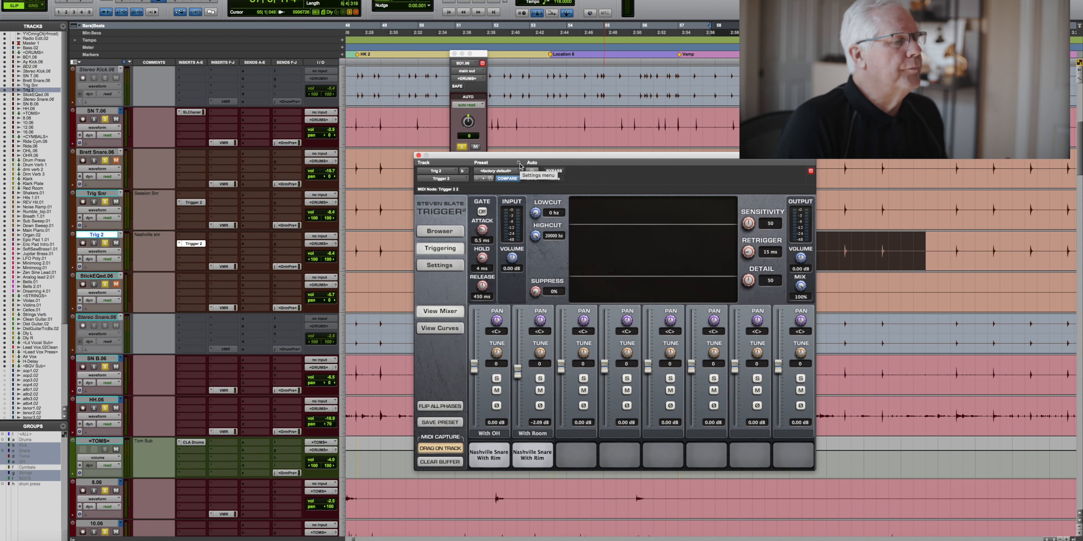
- Reset the Trig 2 Trigger 2 to the factory default and load the Yosh Nash Snr preset
click(519, 163)
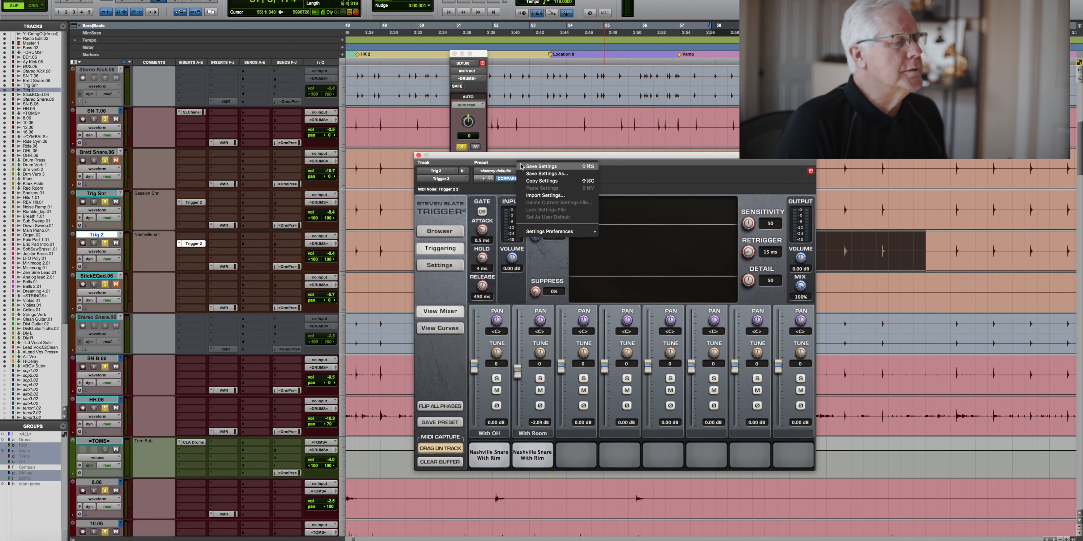
click(497, 169)
click(496, 171)
click(497, 172)
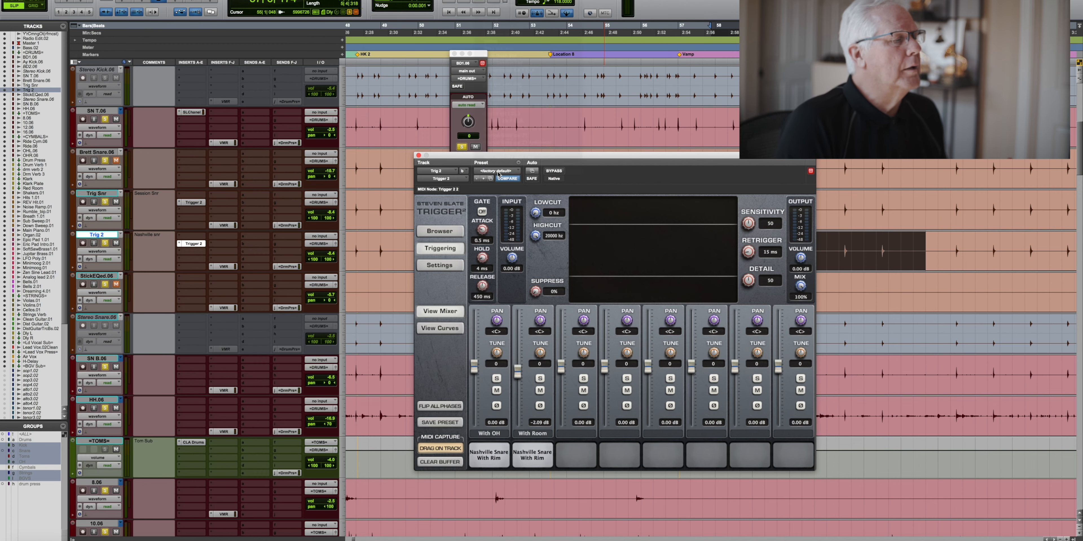
click(497, 172)
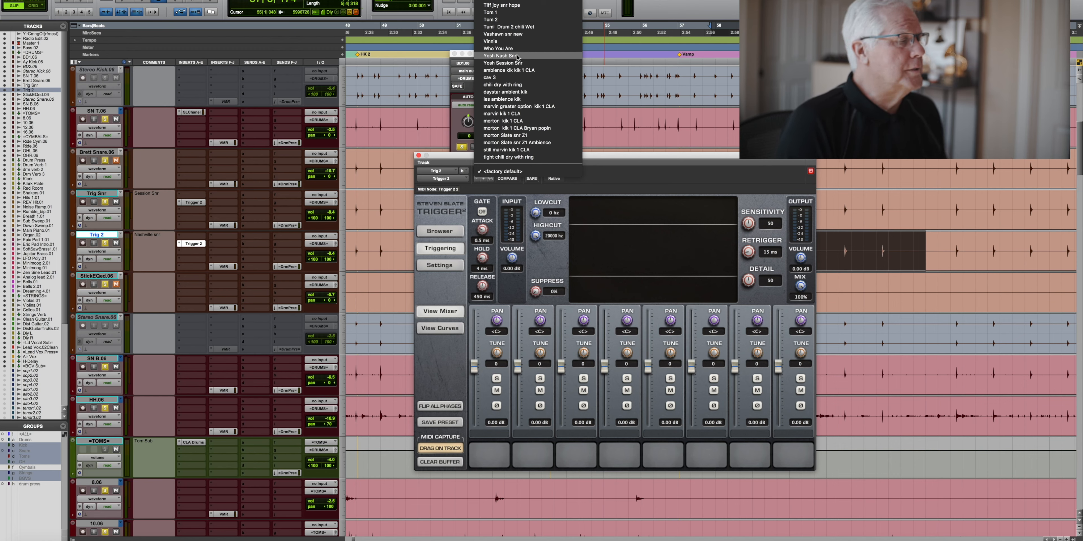
click(517, 58)
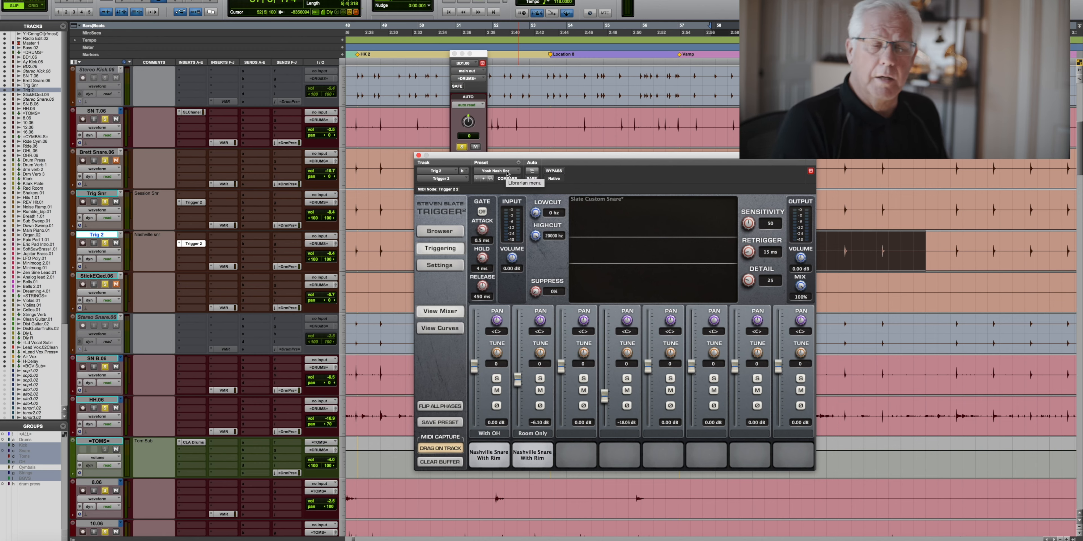
- Load the Yosh Session Snr preset in the Trig Snr track's Trigger 2 and set its Snare Room Only slot to -2.32 dB
click(191, 203)
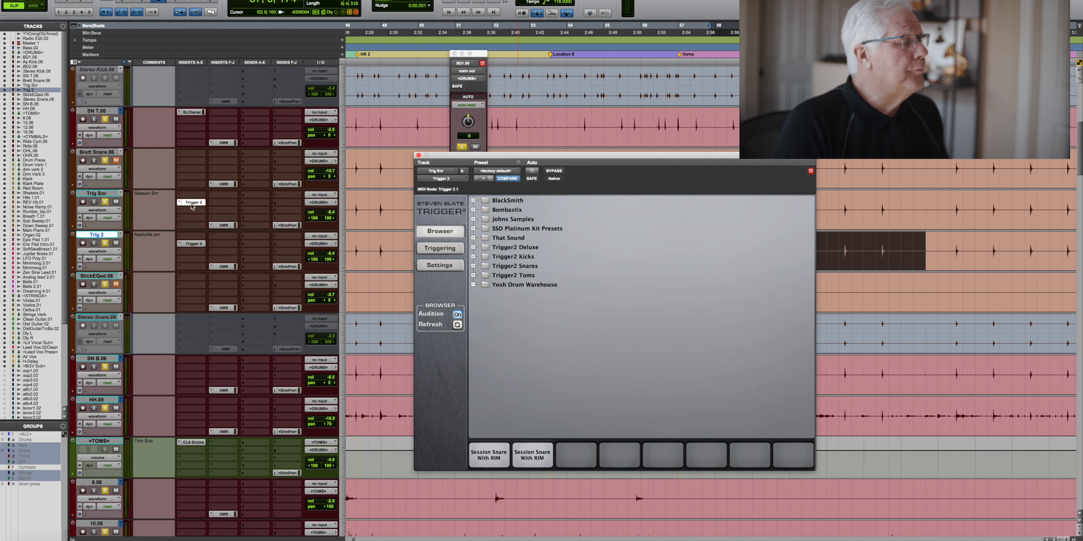
click(496, 171)
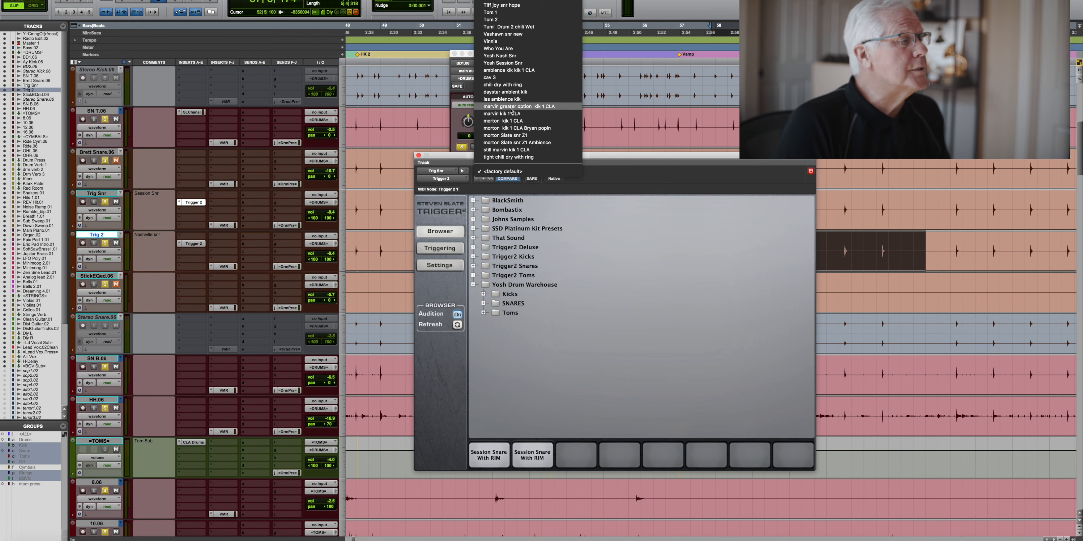
click(516, 64)
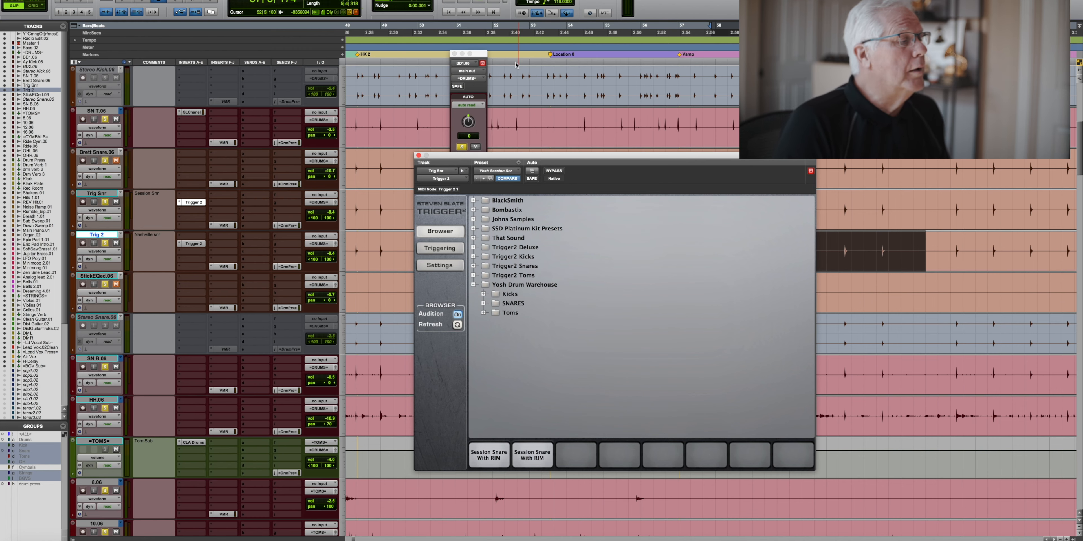
click(436, 250)
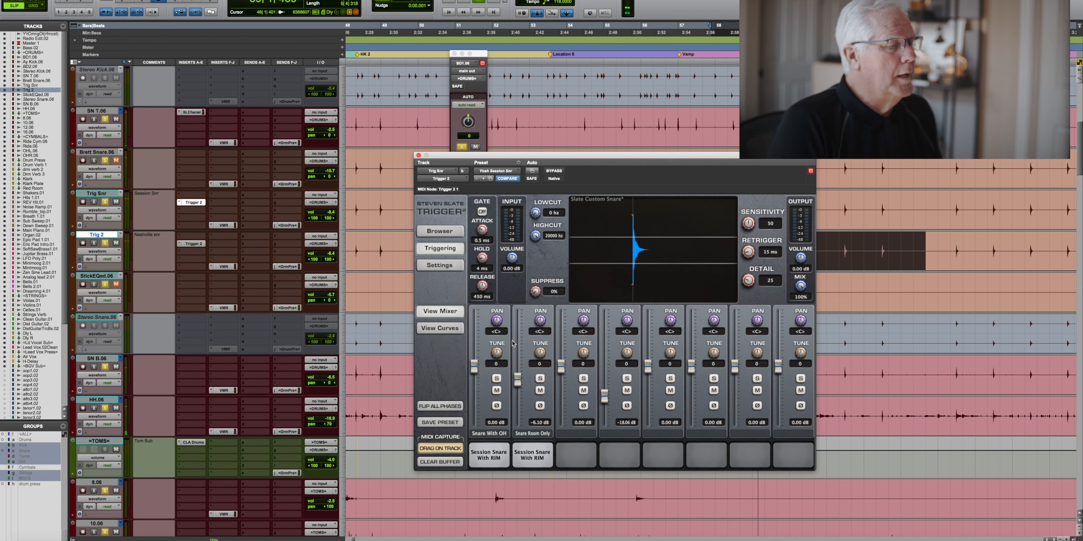
drag(518, 383, 519, 378)
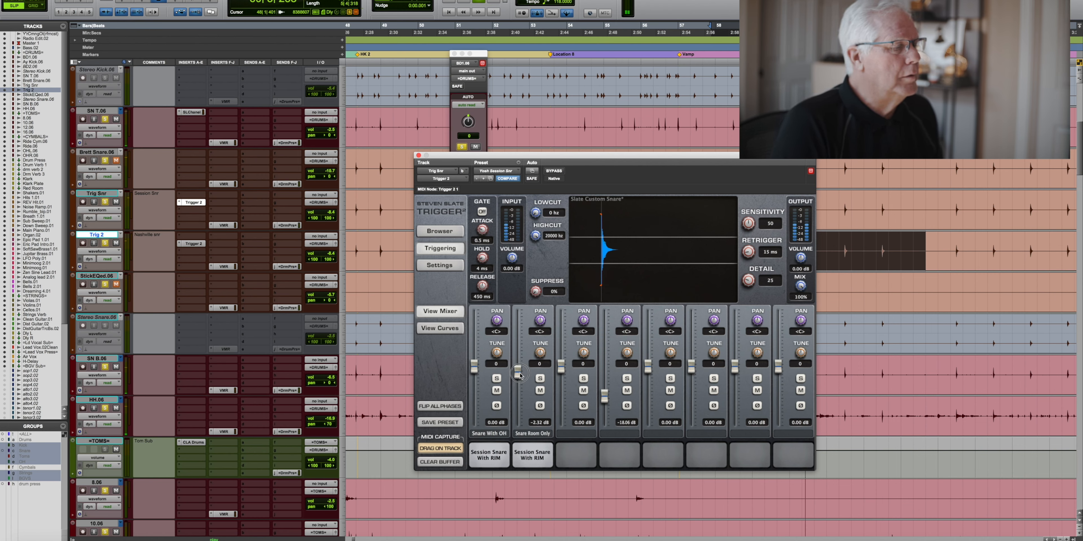